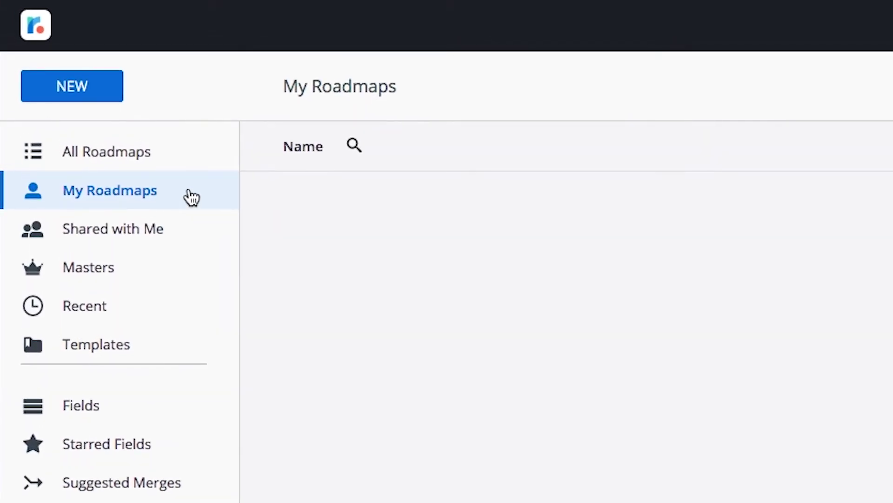
- Create a new roadmap titled 'Product Roadmap'
left_click(107, 103)
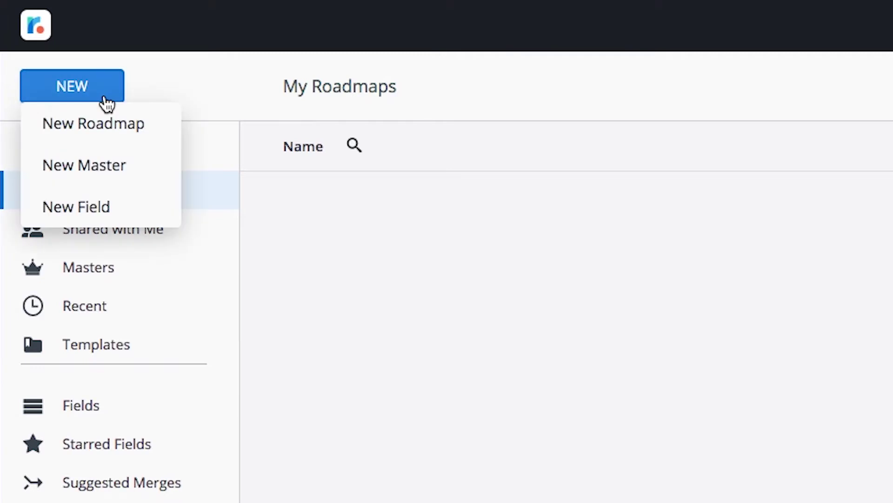
left_click(108, 133)
type("Product ")
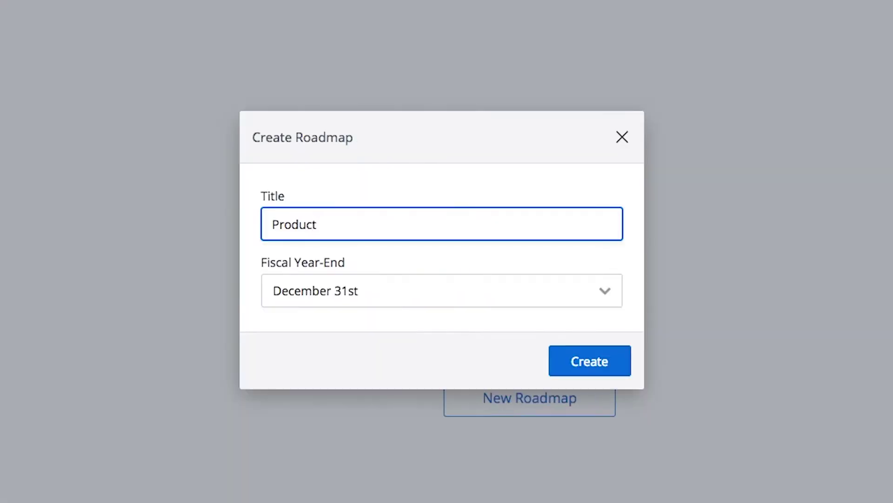
type("Roadmap")
key("Return")
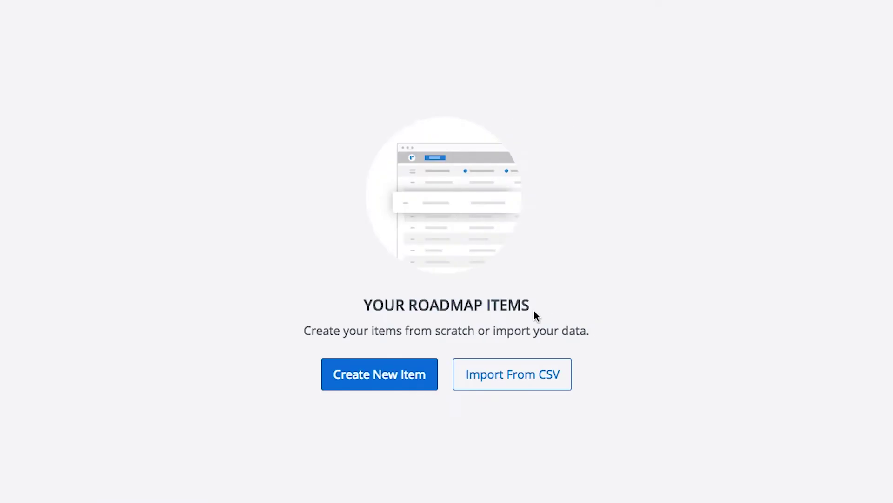
- Add the item 'Custom Colors' dated 1 May 2018 to 31 May 2018
left_click(429, 371)
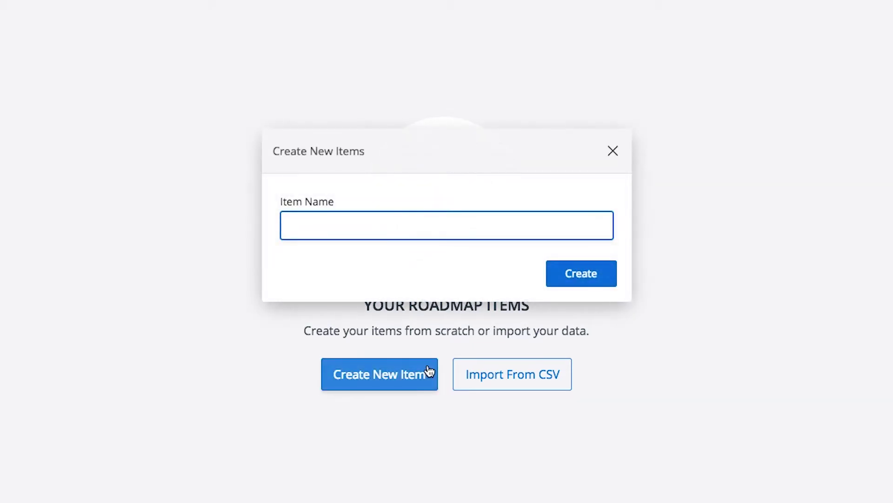
type("Custom Colors")
key("Return")
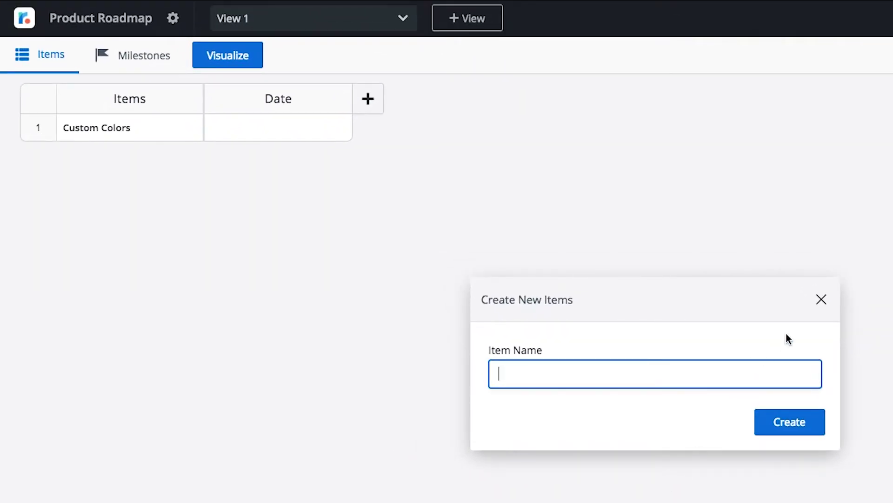
left_click(821, 302)
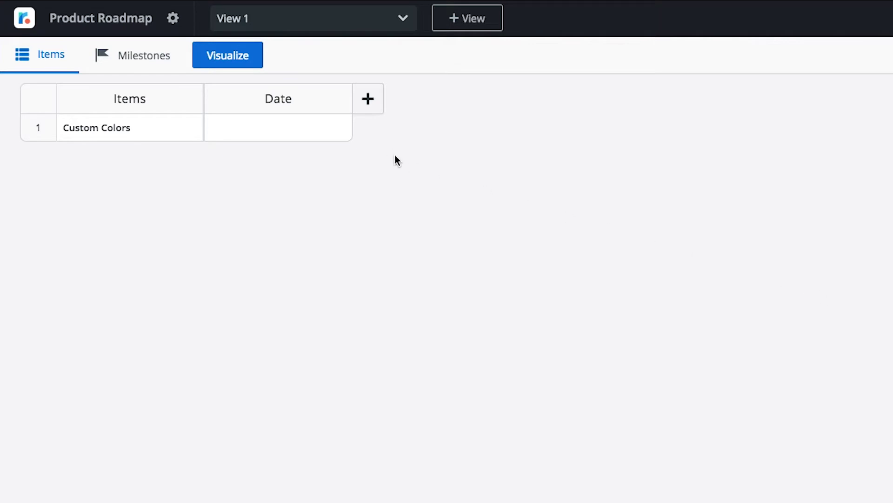
left_click(316, 136)
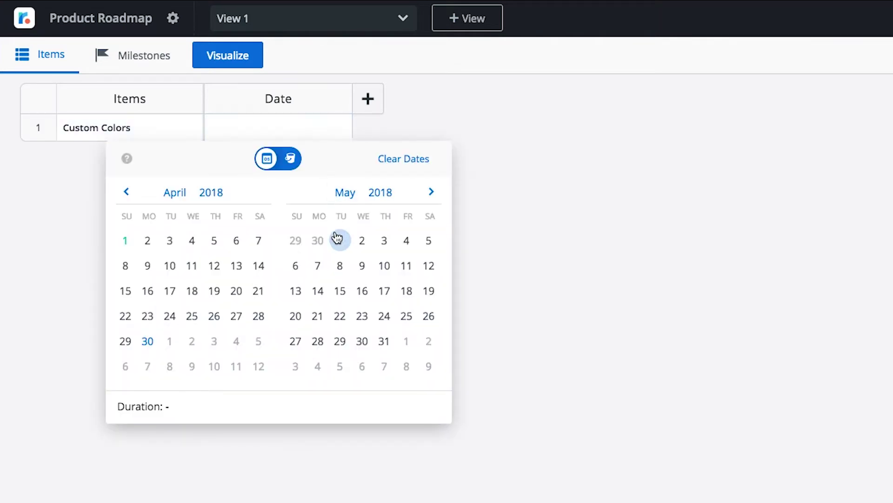
left_click(335, 235)
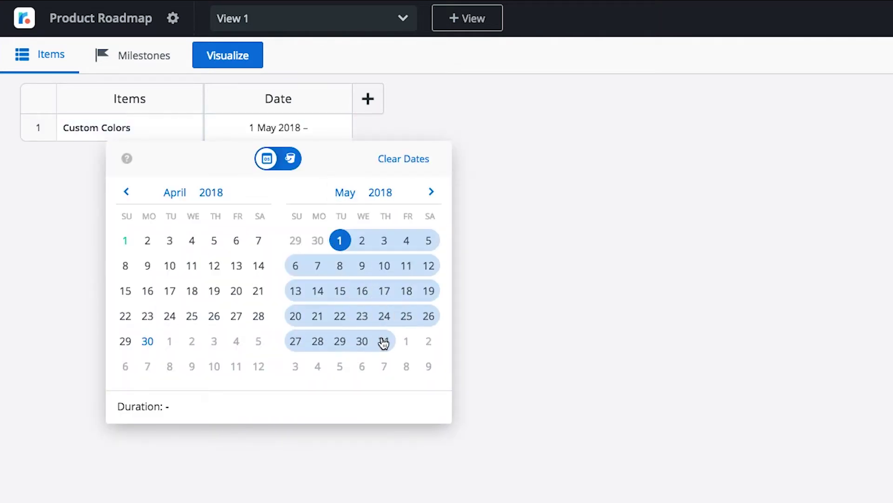
left_click(384, 342)
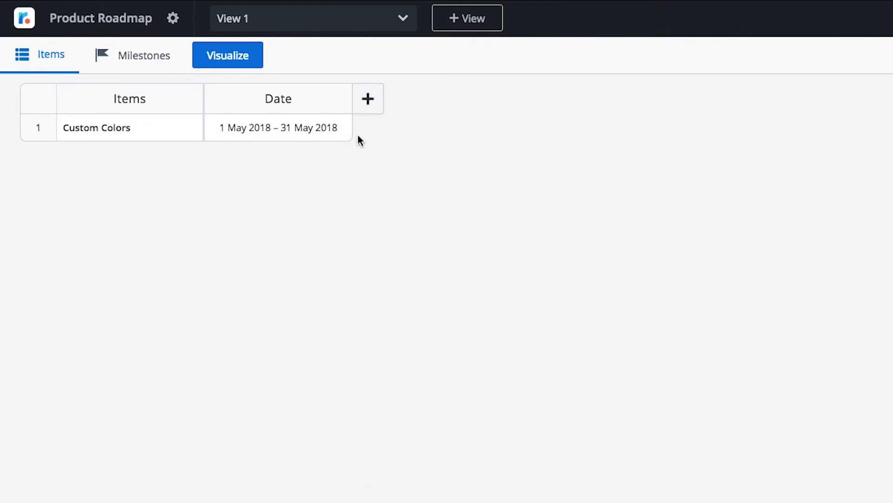
left_click(362, 120)
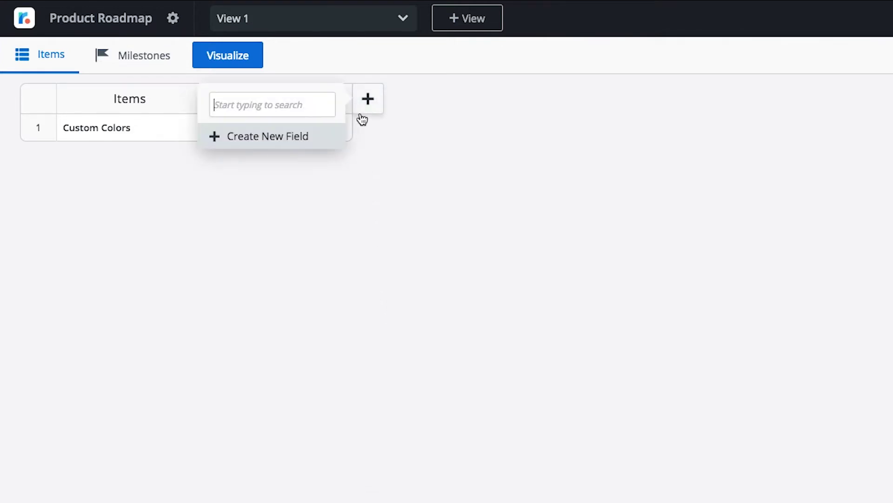
- Create a Status list field with values In Design, In Progress, Complete and Backlog
left_click(322, 136)
type("St")
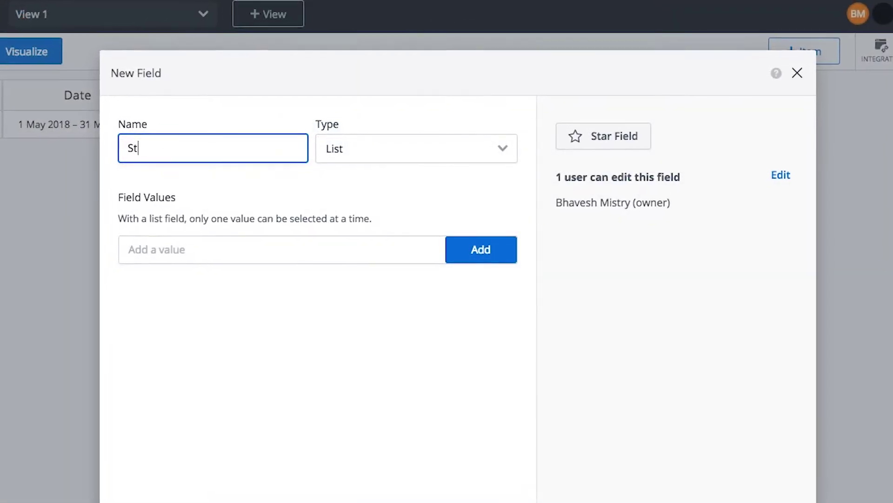
type("atus")
left_click(416, 148)
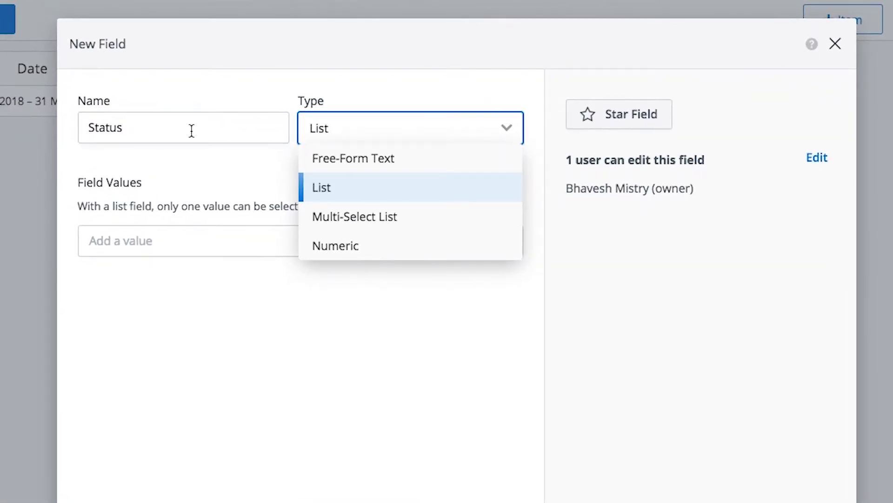
left_click(336, 189)
left_click(318, 243)
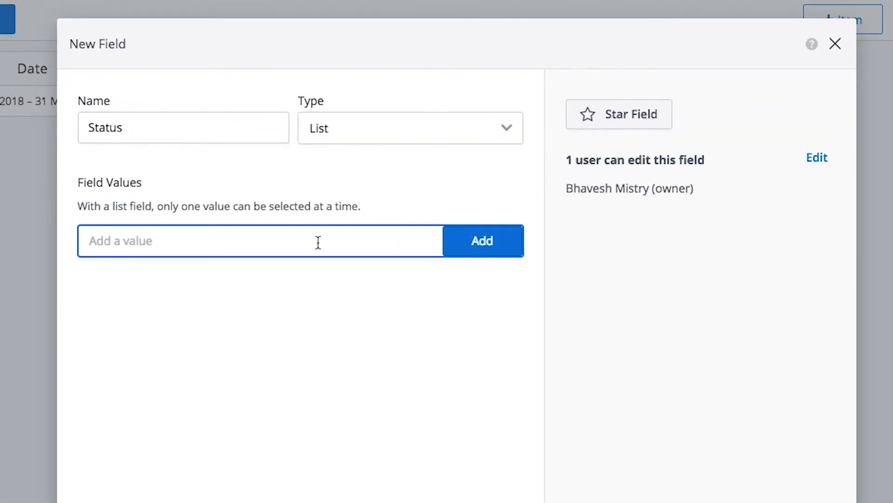
type("In Design")
key("Return")
type("In")
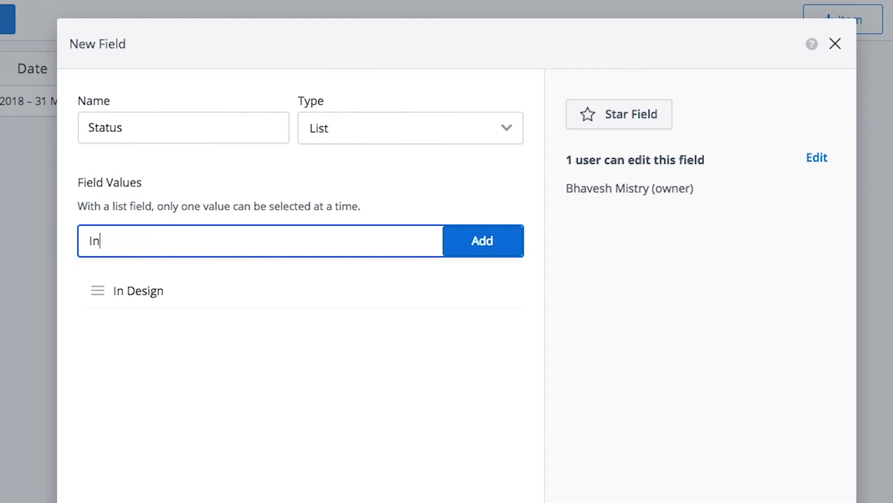
type(" Progress")
key("Return")
type("Com")
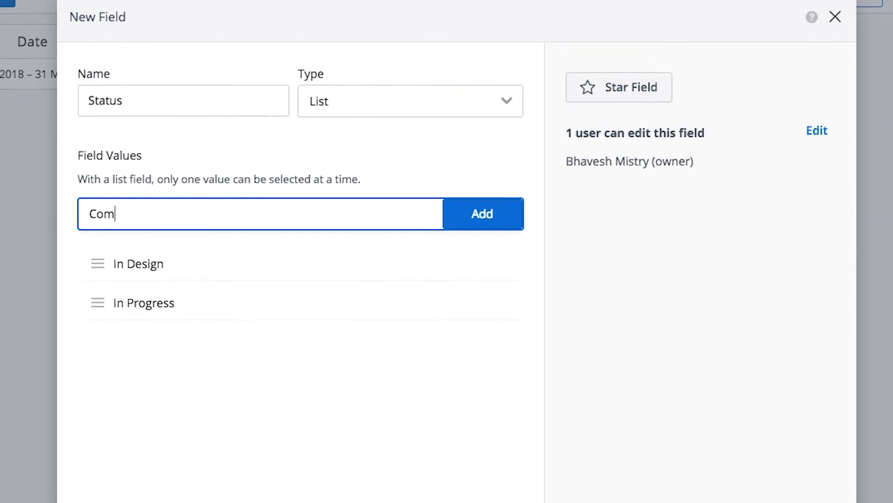
type("plete")
key("Return")
type("Back")
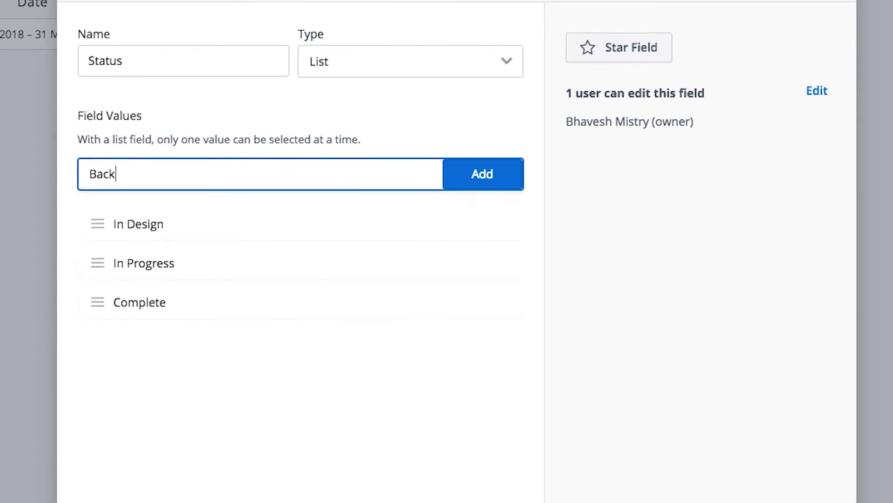
type("log")
key("Return")
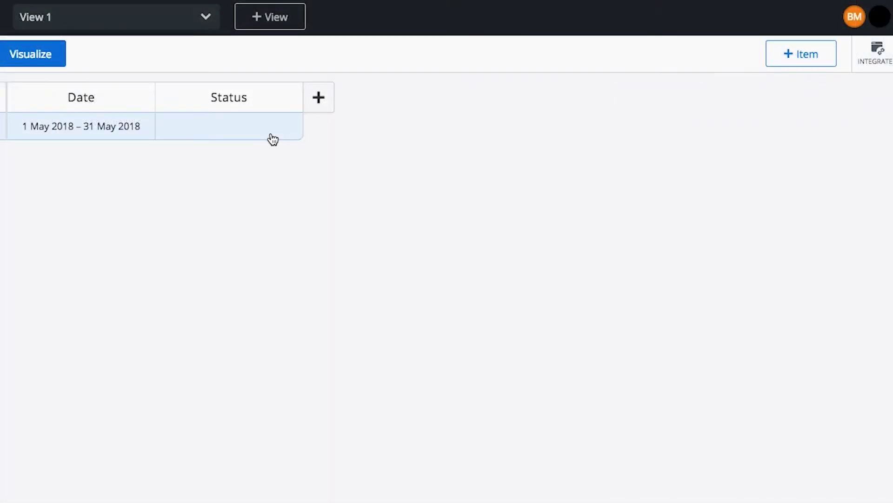
- Set Custom Colors' status to In Progress
left_click(274, 138)
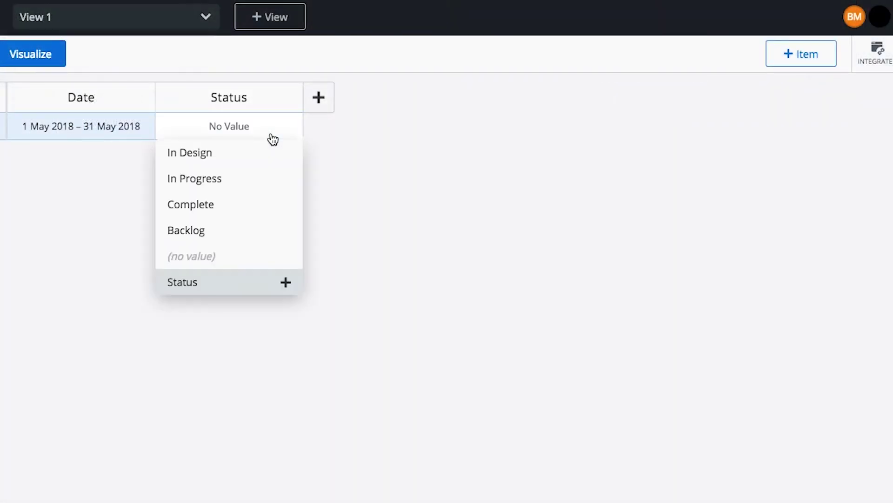
left_click(273, 179)
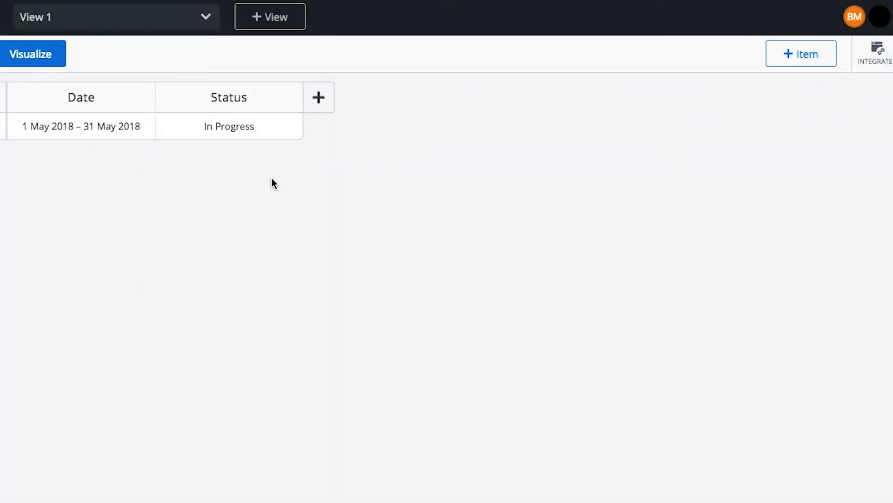
left_click(319, 115)
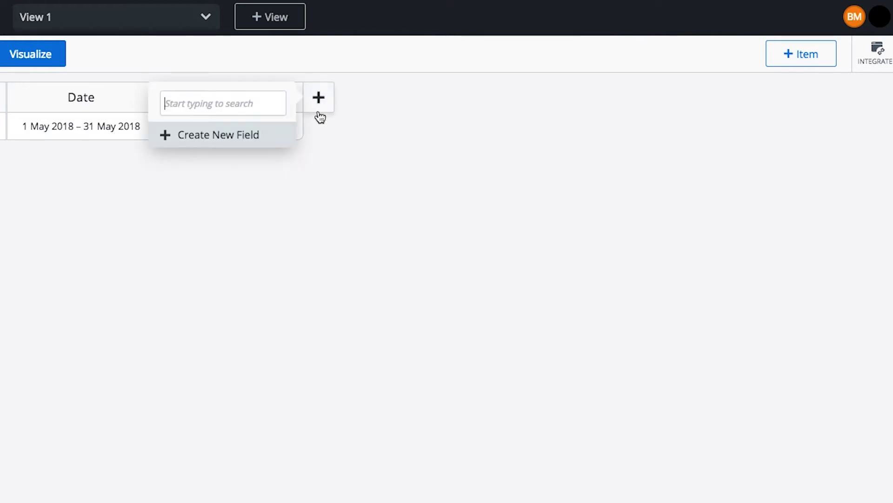
- Create an Owner list field with four team-member names and assign Custom Colors an owner
left_click(282, 136)
type("Own")
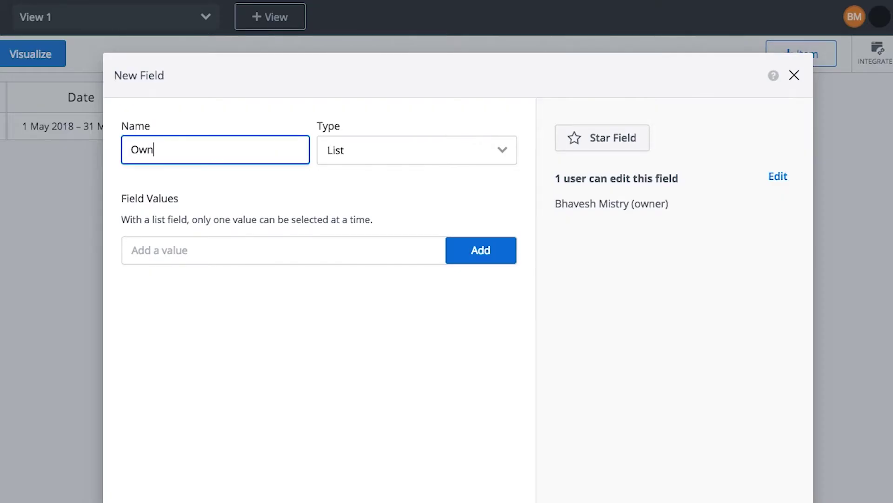
type("er")
key("Tab")
key("Tab")
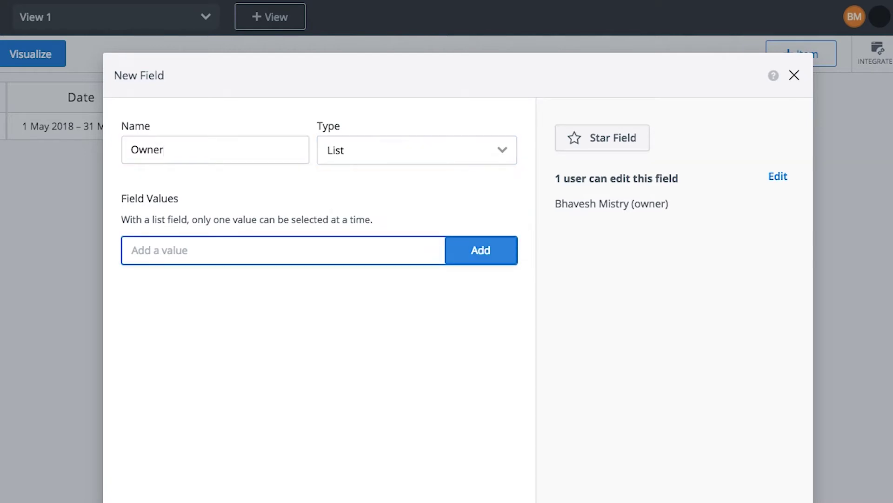
type("Farah")
key("Return")
type("Jaime")
key("Return")
type("Omar")
key("Return")
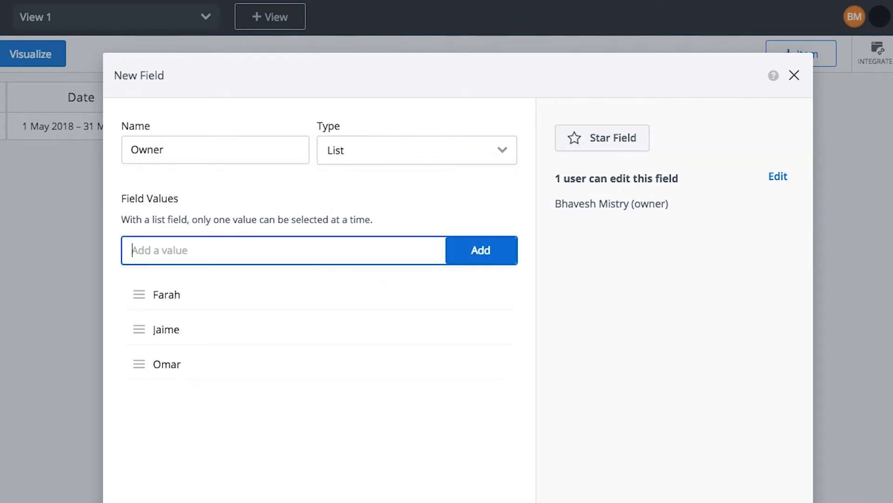
type("Maria")
key("Return")
key("Return")
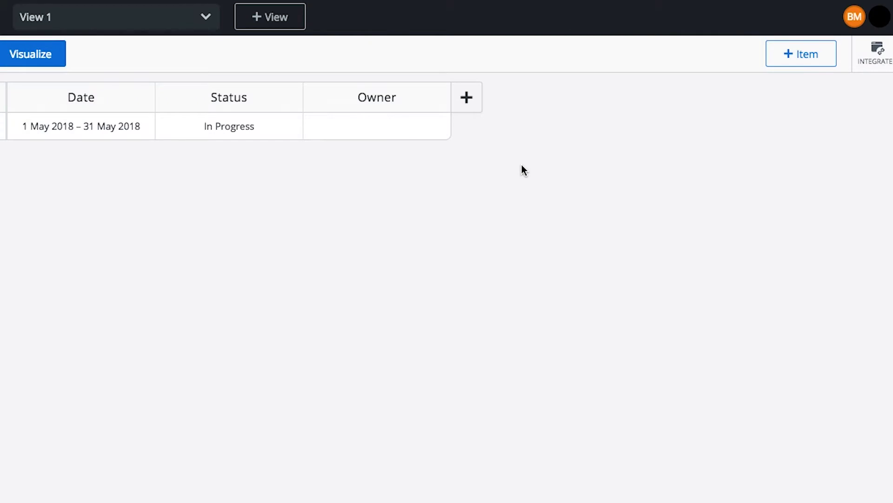
left_click(418, 133)
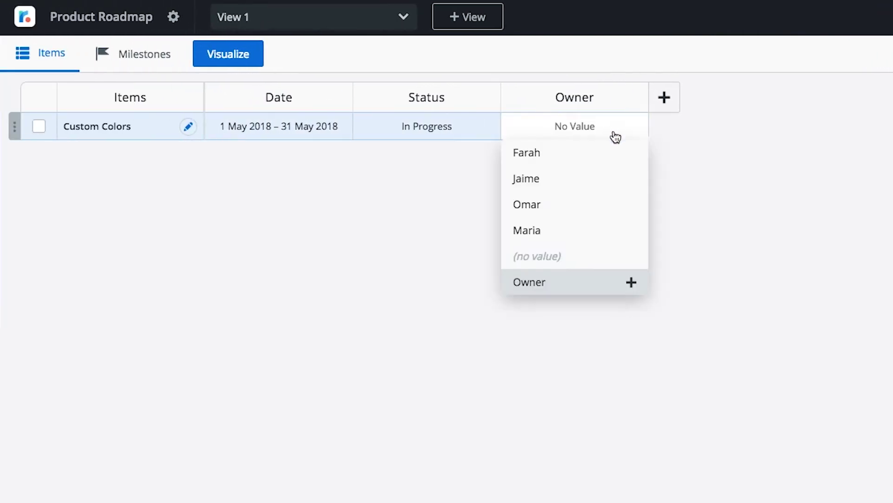
left_click(617, 228)
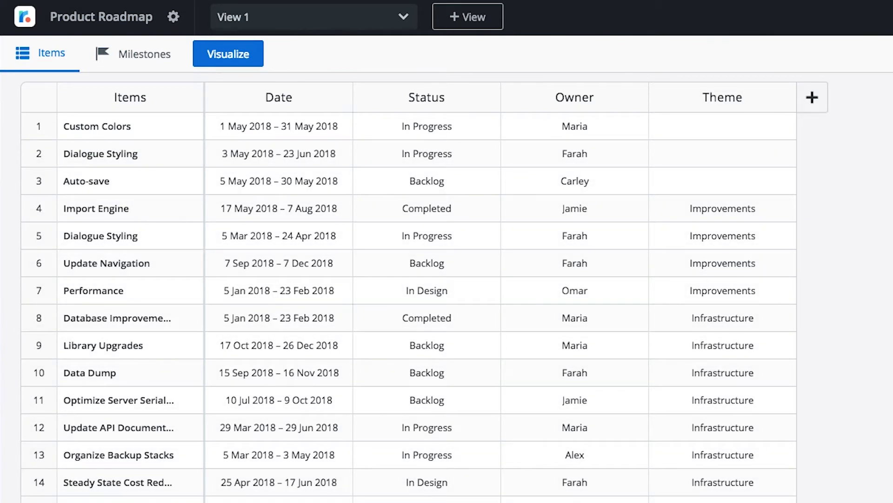
- Create a Swimlane view from the roadmap items
left_click(236, 54)
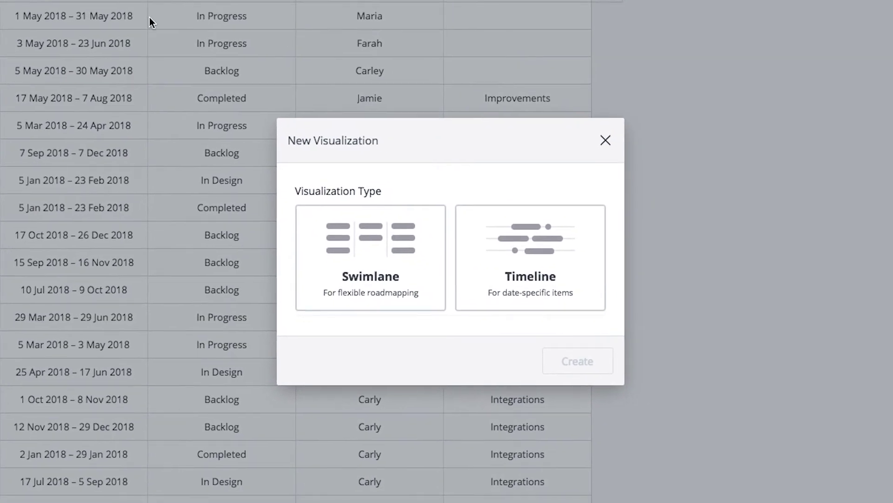
left_click(390, 216)
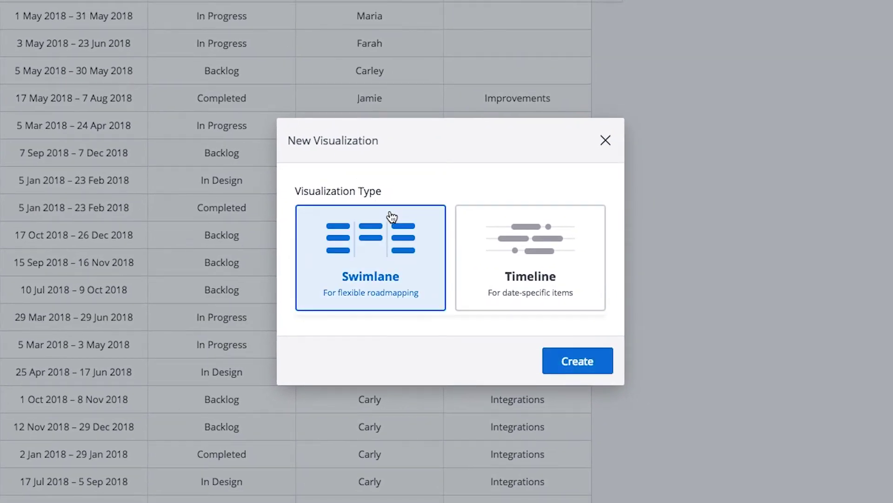
left_click(588, 362)
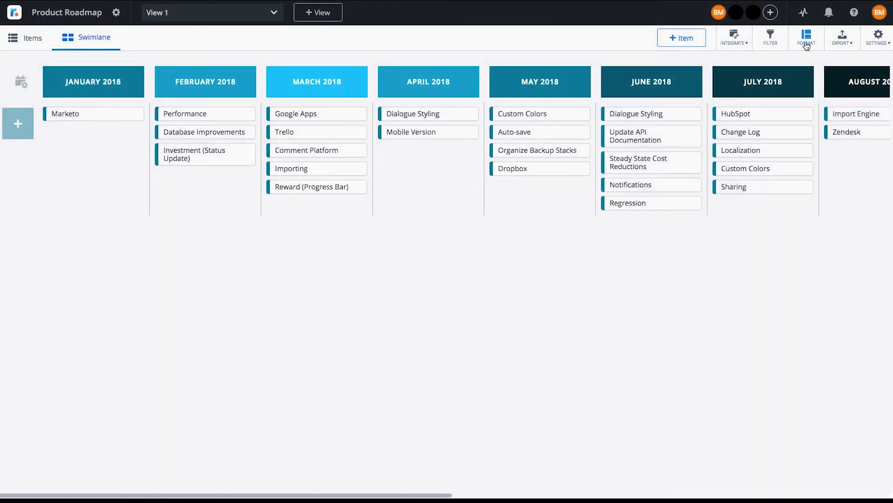
- Lay out the swimlane with Status as column header and Owner as row header
left_click(807, 46)
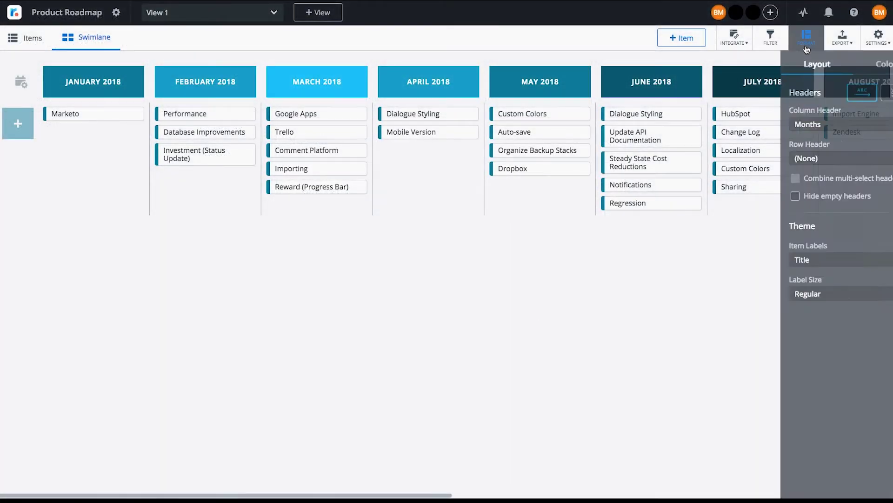
left_click(806, 125)
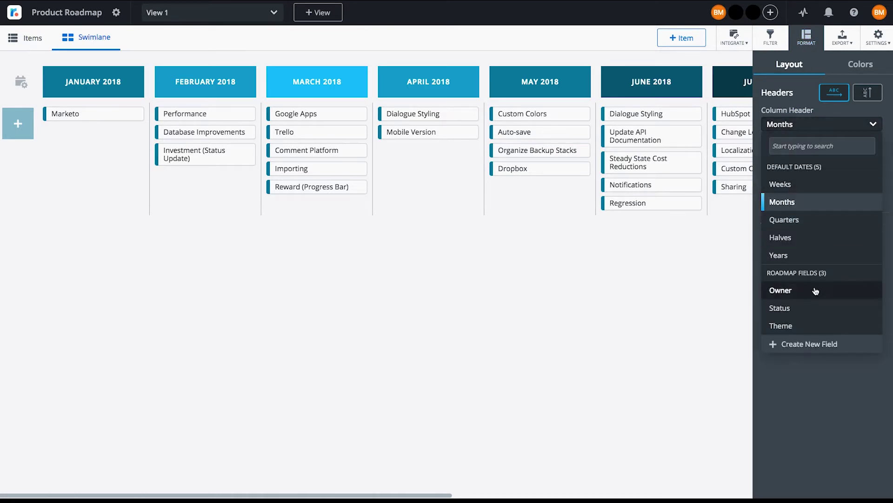
left_click(816, 307)
left_click(818, 161)
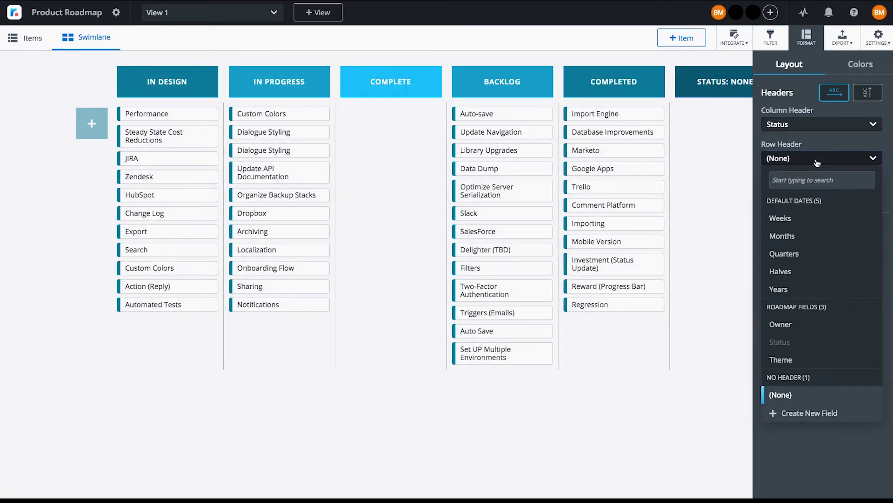
left_click(825, 323)
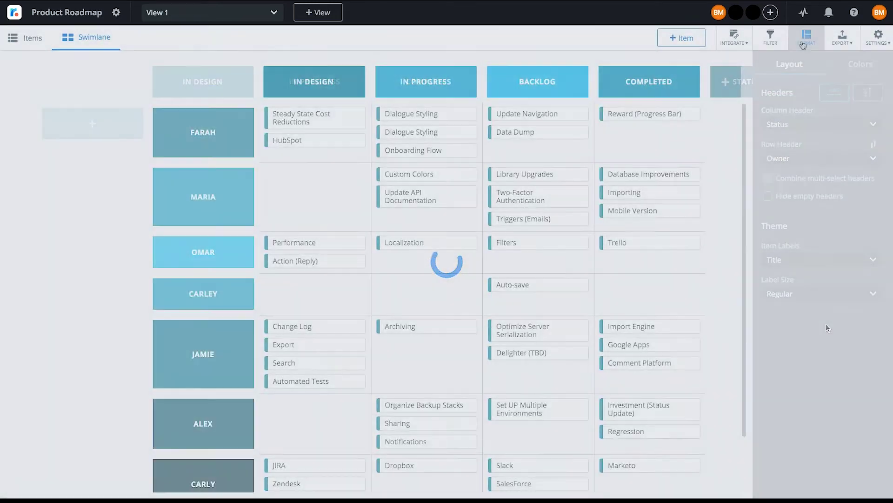
left_click(803, 45)
left_click(803, 45)
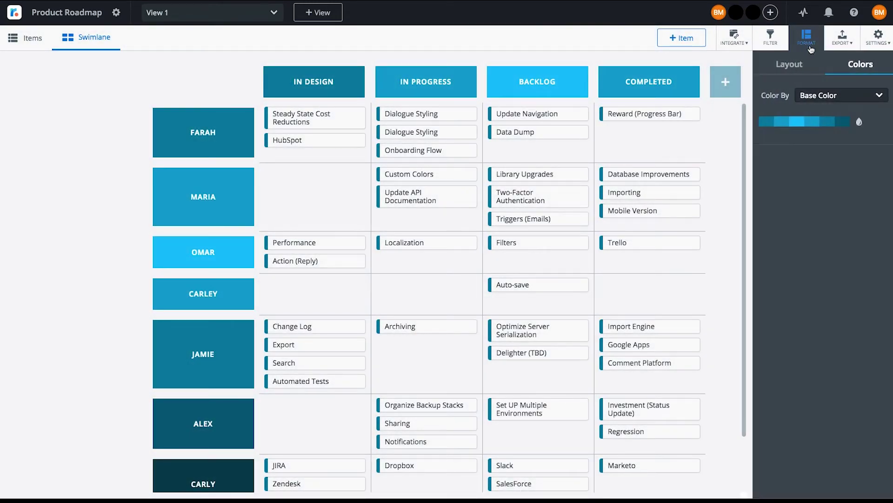
- Colour the swimlane items and column headers by Status using the Groovy palette
left_click(833, 96)
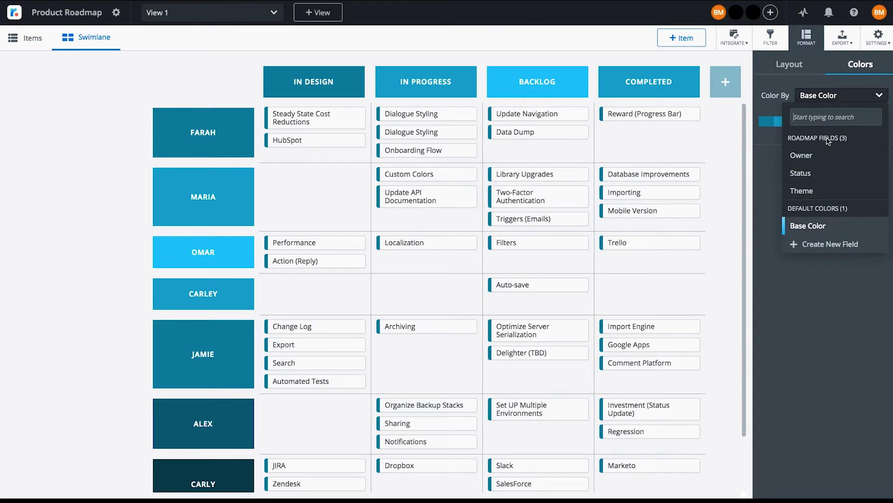
left_click(829, 171)
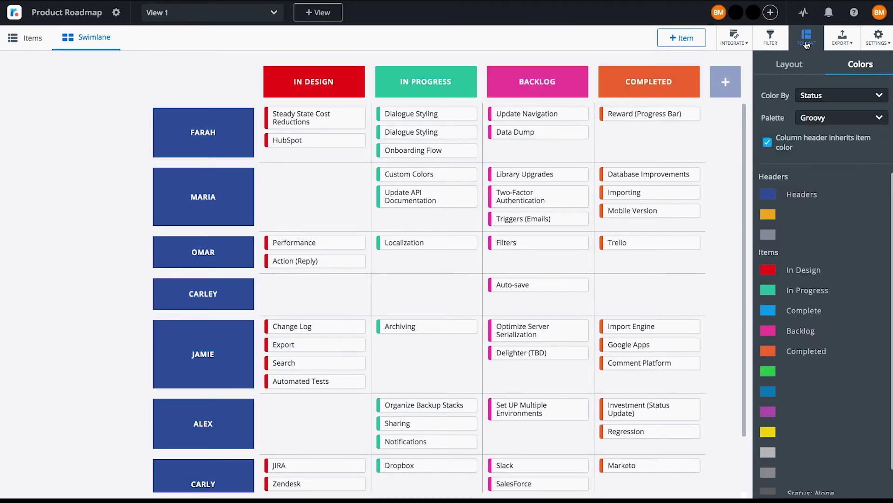
left_click(807, 63)
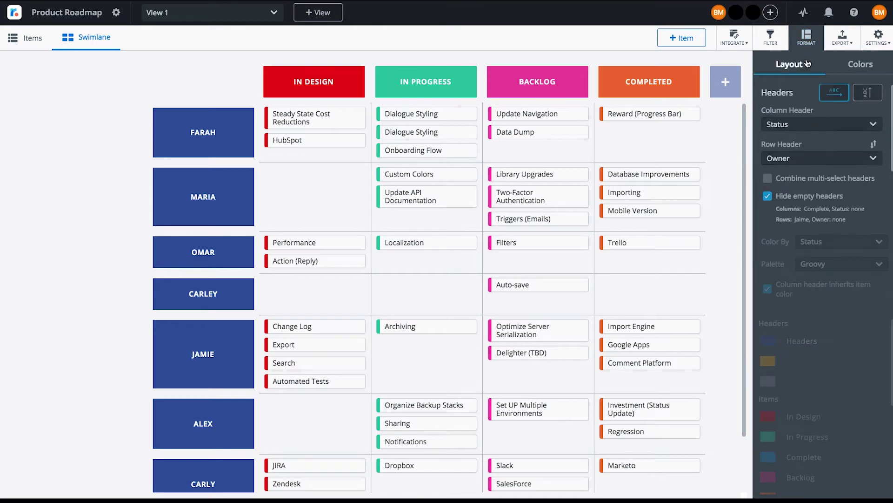
left_click(808, 124)
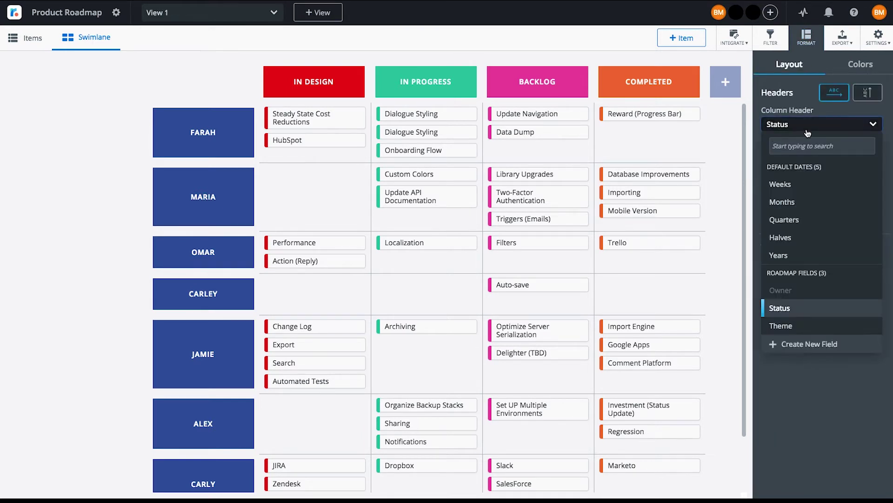
- Change the swimlane columns to Quarters, showing Q1–Q4 2018
left_click(810, 220)
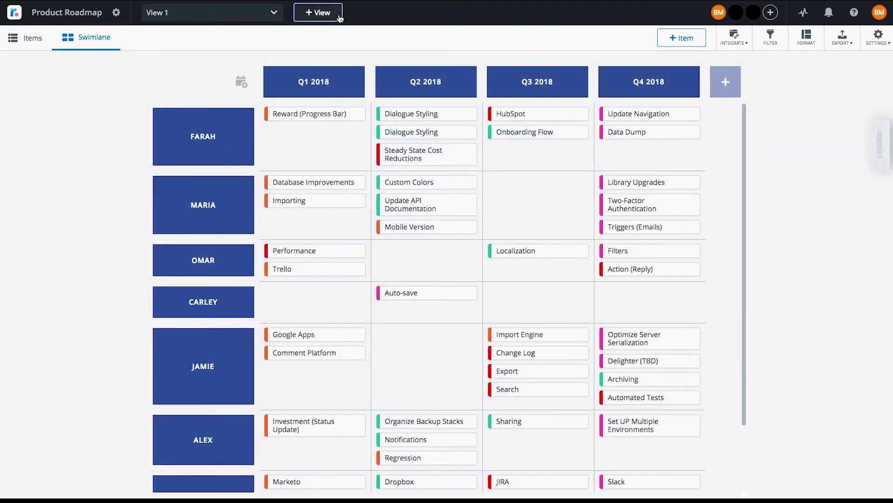
left_click(339, 16)
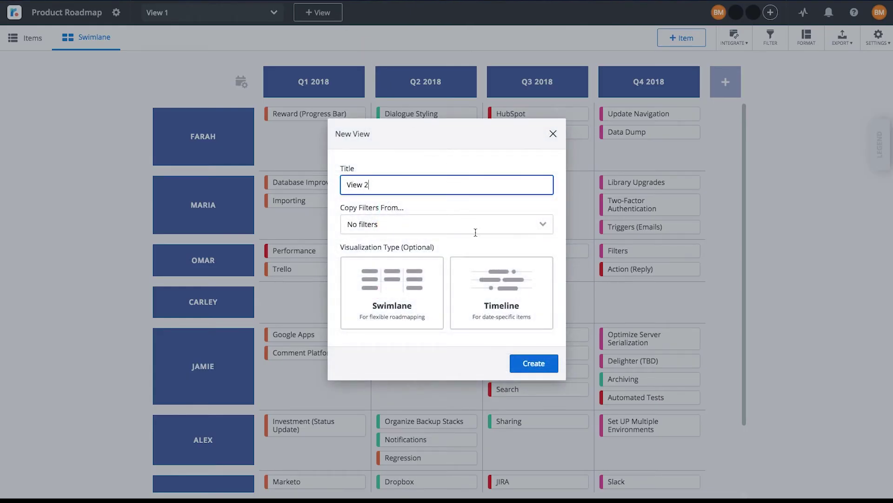
- Create timeline View 2 with header Owner, subheader Status, and bars coloured by Status
left_click(518, 291)
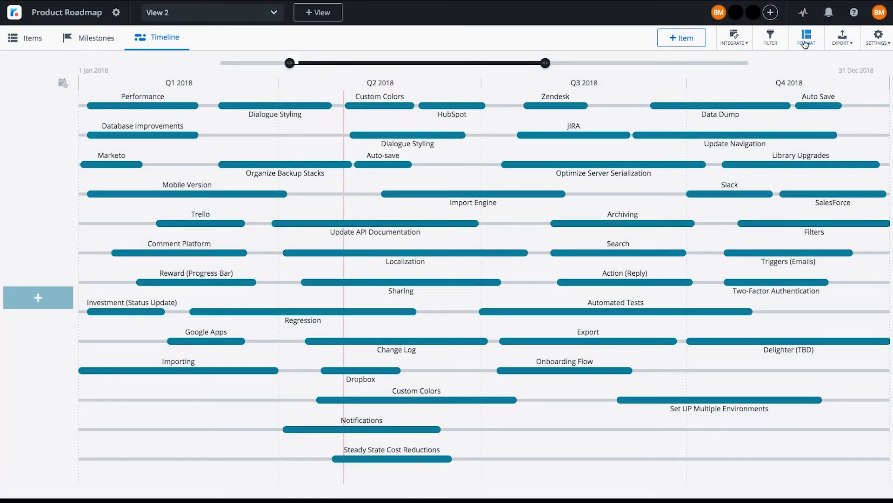
left_click(806, 37)
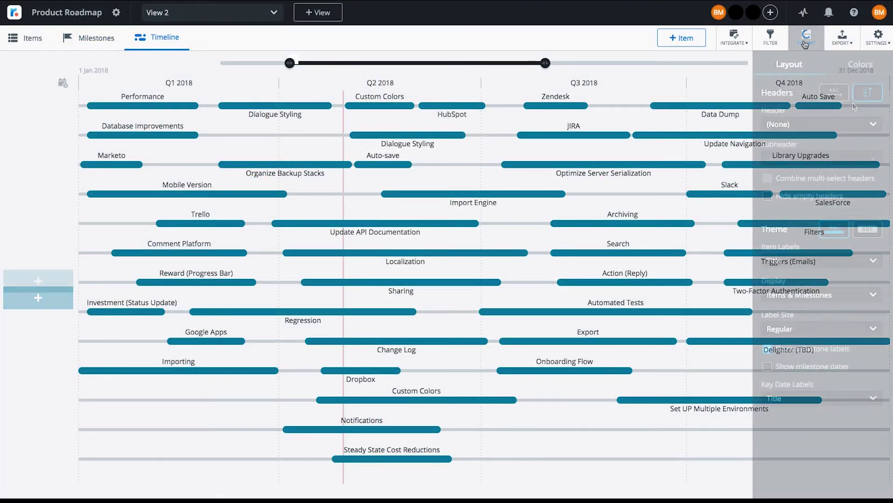
left_click(839, 127)
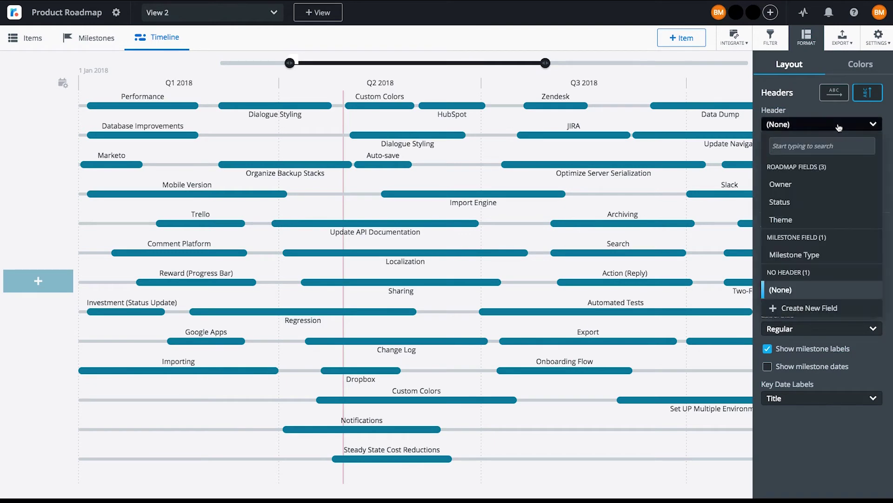
left_click(841, 185)
left_click(843, 164)
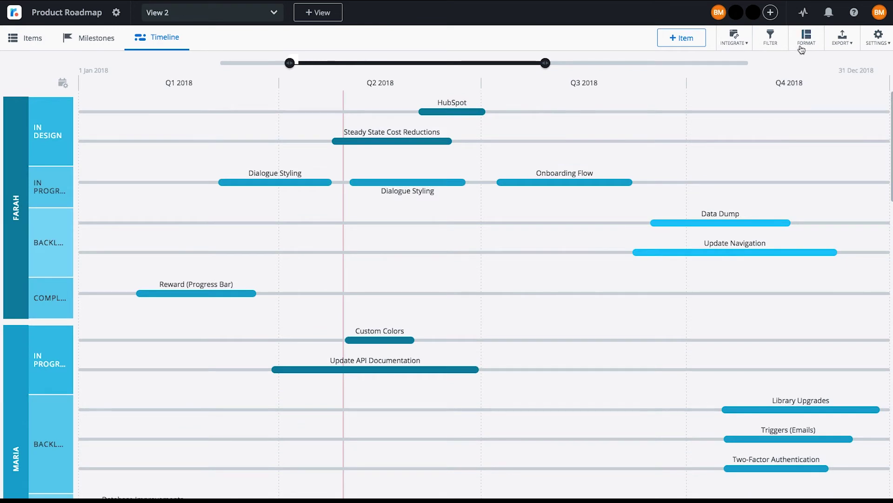
left_click(805, 42)
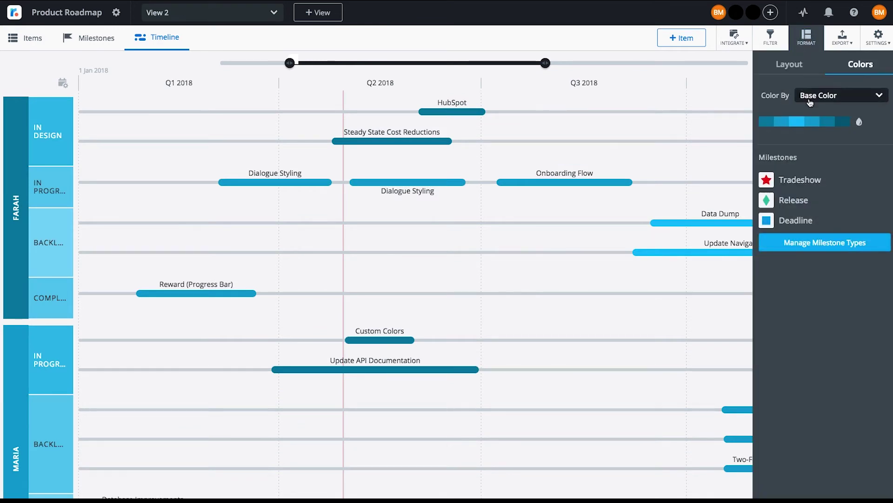
left_click(811, 99)
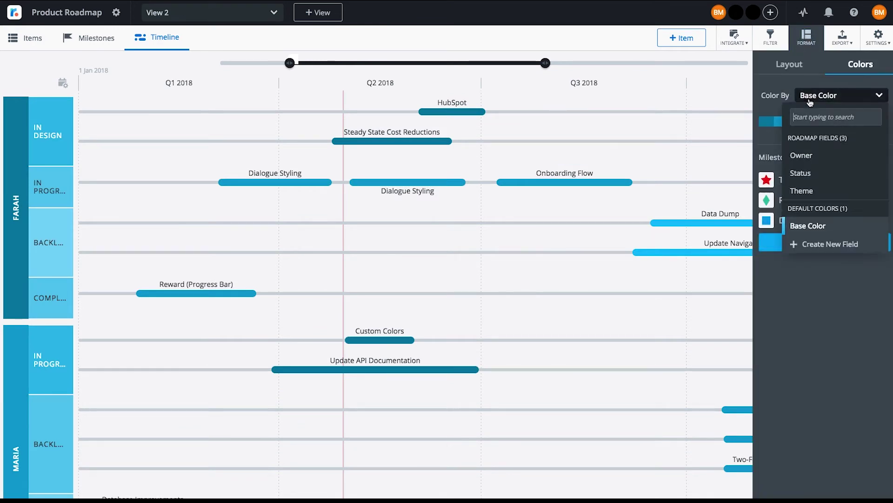
left_click(819, 172)
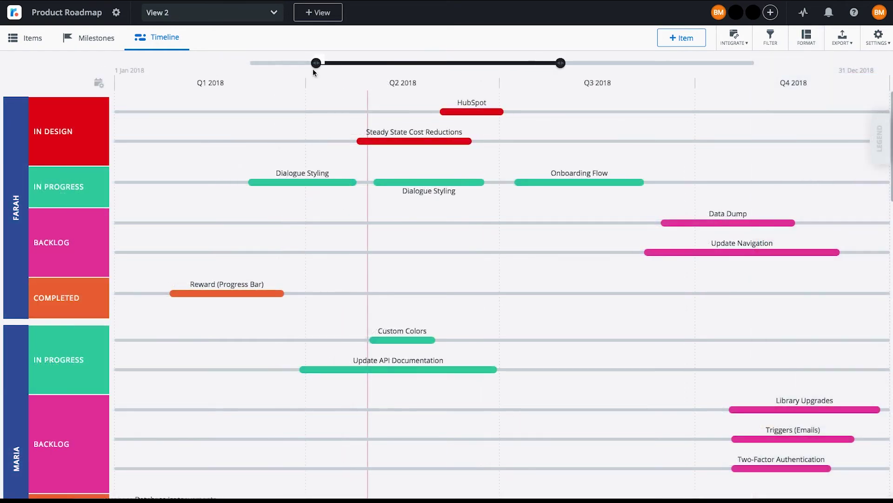
- Start the timeline range at 1 Jul 2018 and show weeks on the timeline
left_click_drag(314, 63, 440, 66)
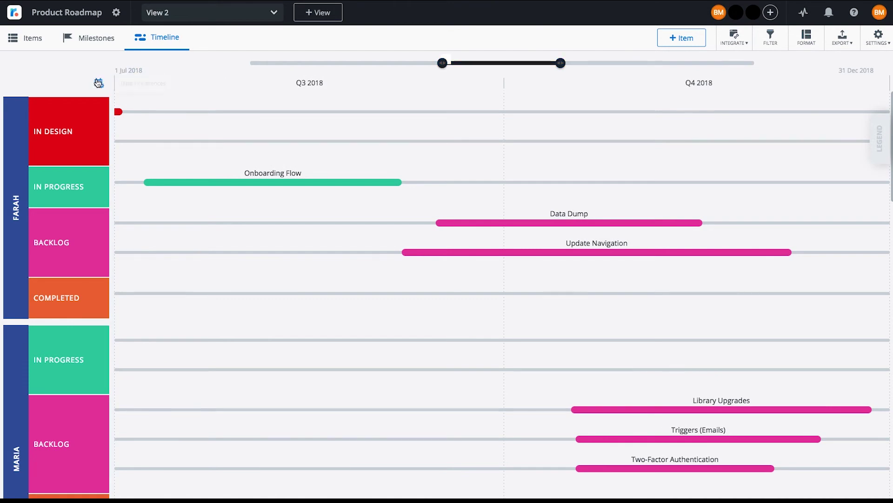
left_click(99, 84)
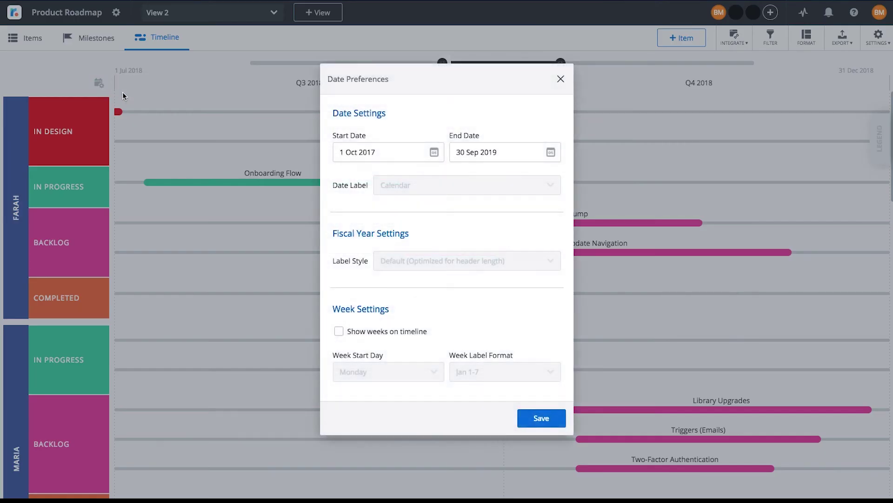
left_click(349, 332)
left_click(525, 419)
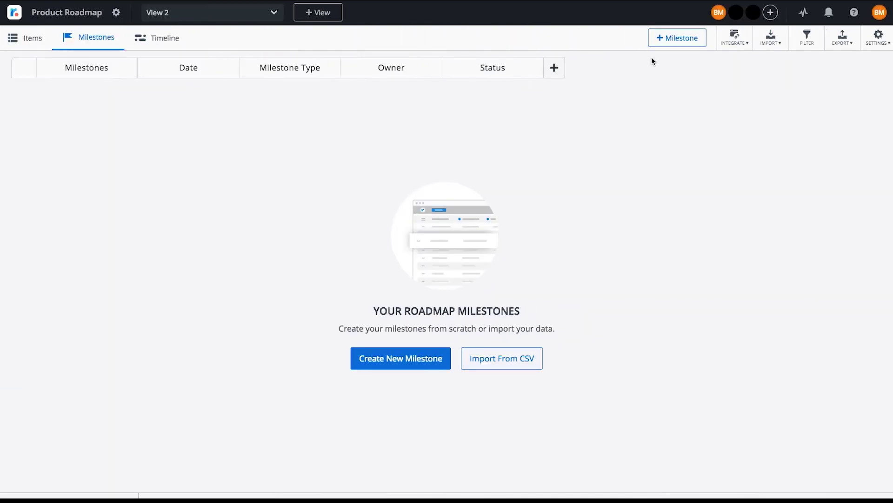
- Add a 'Feature release' milestone dated 11 Oct 2018
left_click(673, 41)
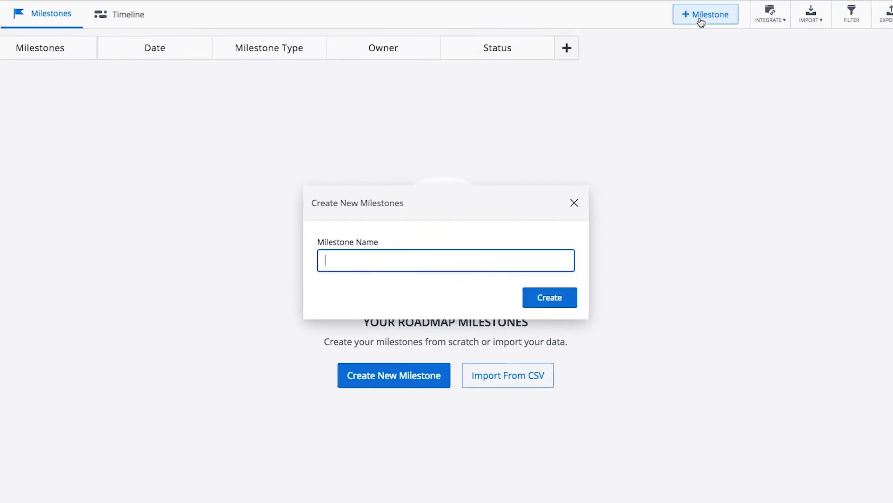
type("Feature re")
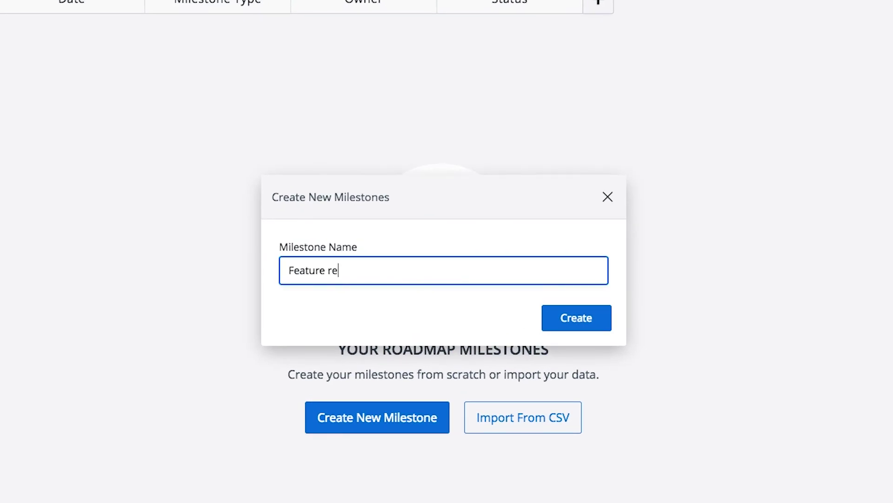
type("lease")
key("Return")
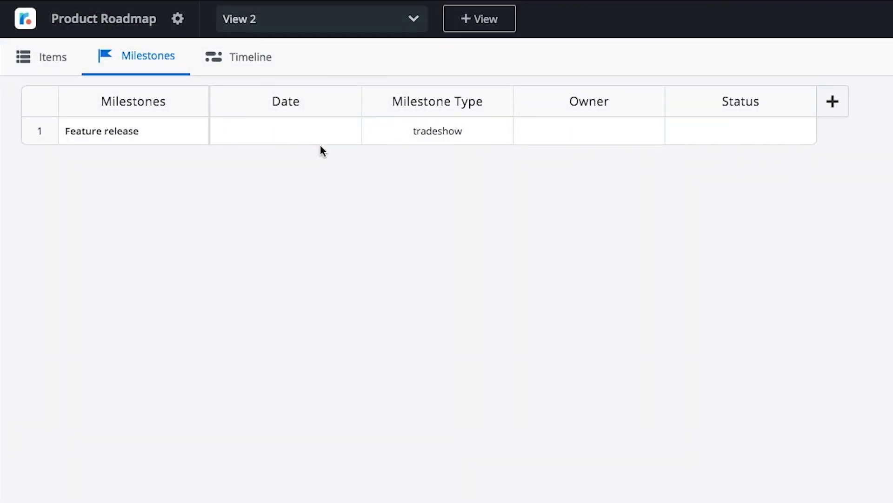
left_click(306, 142)
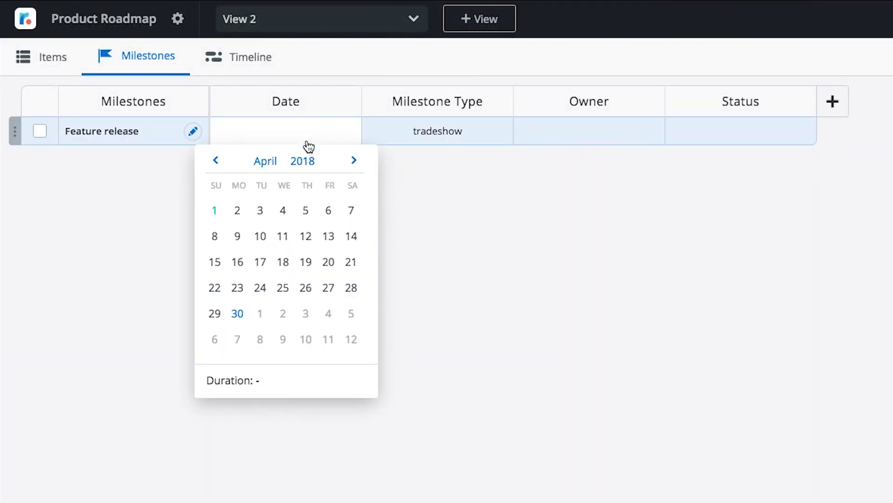
left_click(352, 162)
left_click(353, 162)
left_click(353, 162)
left_click(352, 161)
left_click(352, 162)
left_click(352, 162)
left_click(305, 233)
left_click(456, 212)
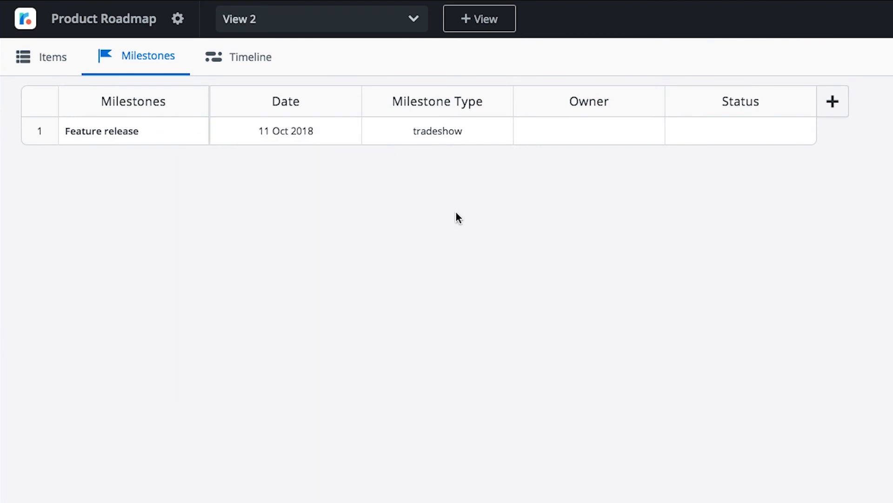
- Assign the milestone an owner and set its status to In Progress
left_click(613, 138)
left_click(604, 289)
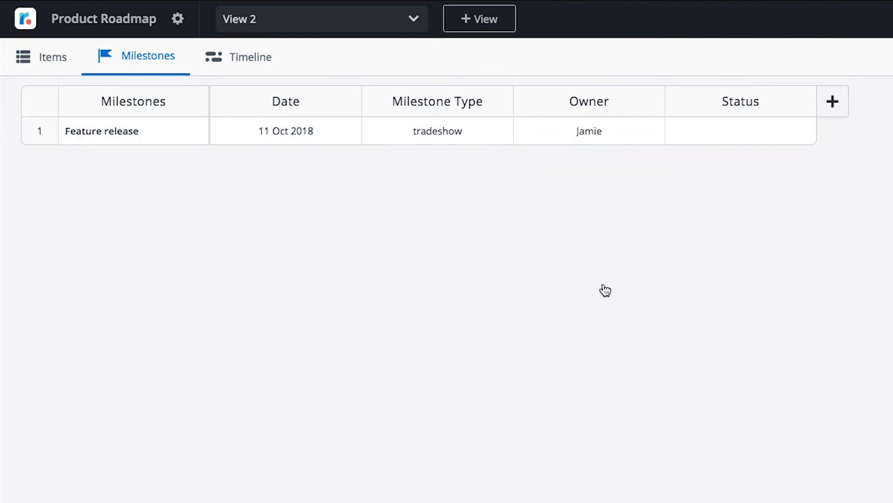
left_click(727, 142)
left_click(733, 185)
left_click(252, 59)
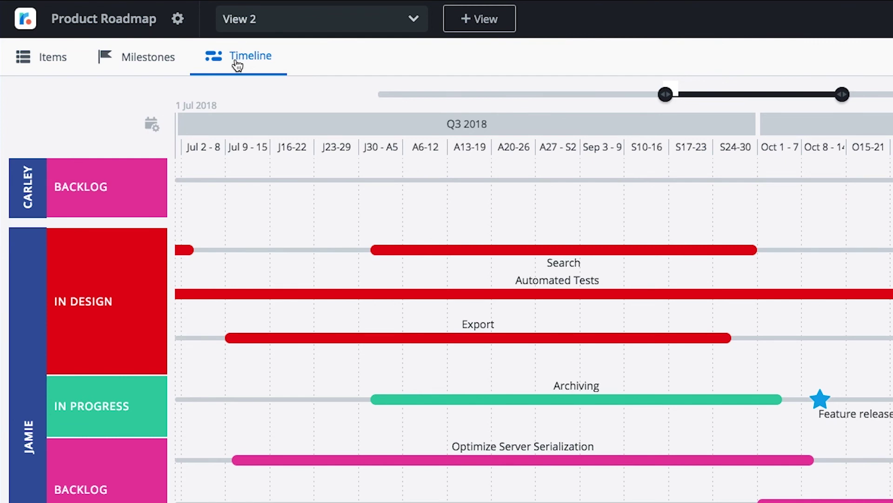
- Open the Archiving item's details, dated 1 Aug – 4 Oct 2018 and In Progress
left_click(573, 405)
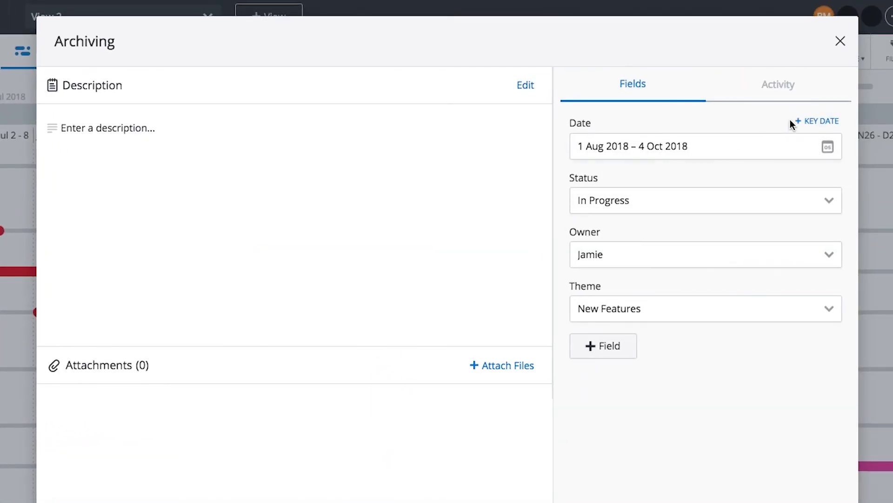
- Add a key date named 'Design Review' to the Archiving item and open its date calendar
left_click(818, 121)
type("Design")
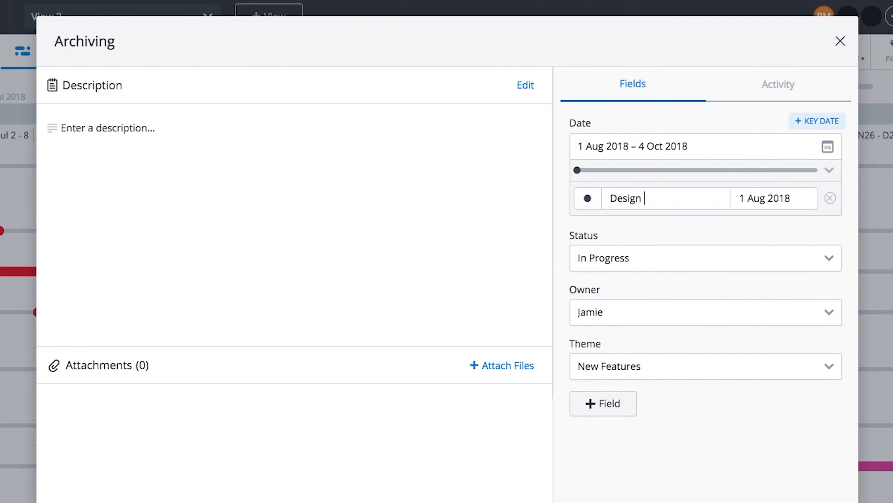
type(" Review")
left_click(783, 198)
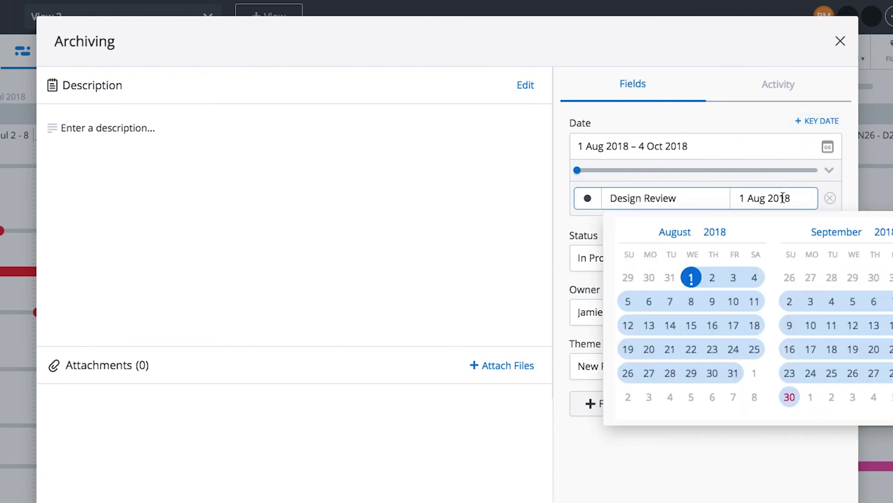